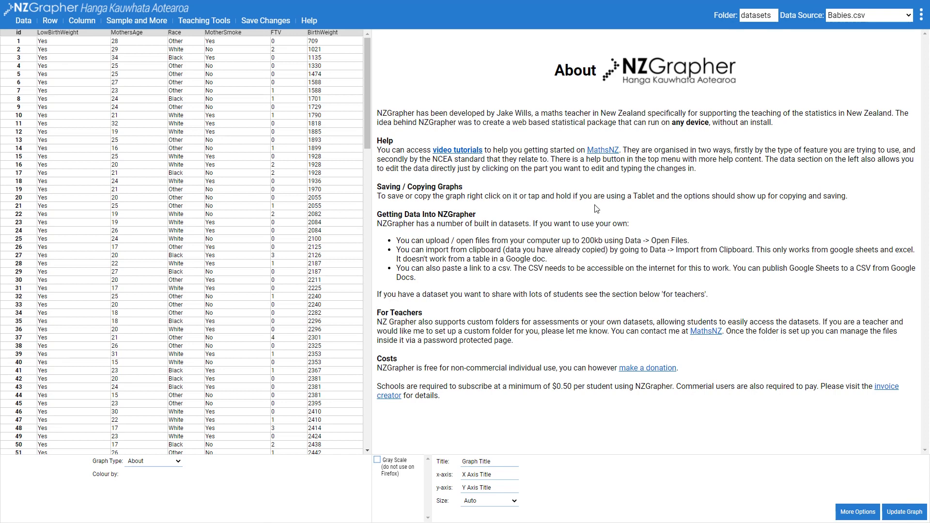
Open the Data Source dropdown to list the built-in datasets.
{"action": "left_click", "coordinate": [858, 15]}
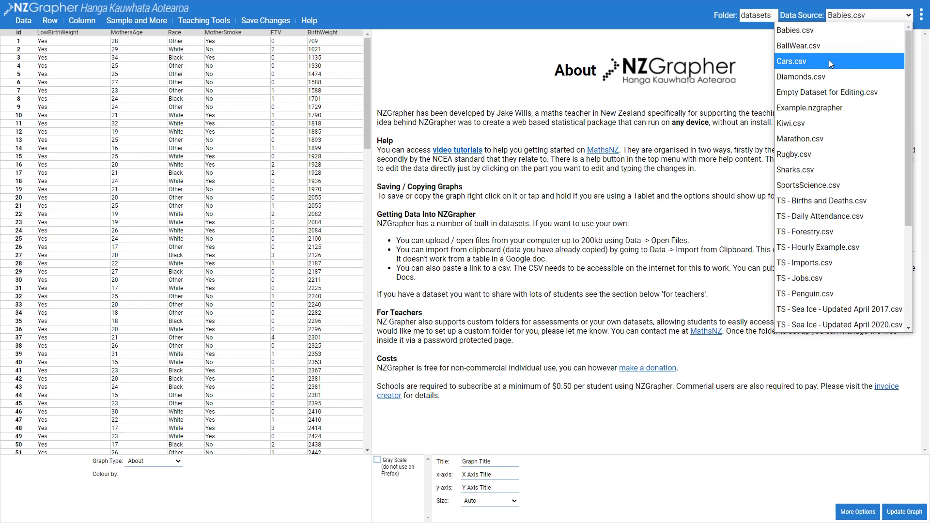
Load Empty Dataset for Editing.csv and add rows until the table has six.
{"action": "left_click", "coordinate": [816, 94]}
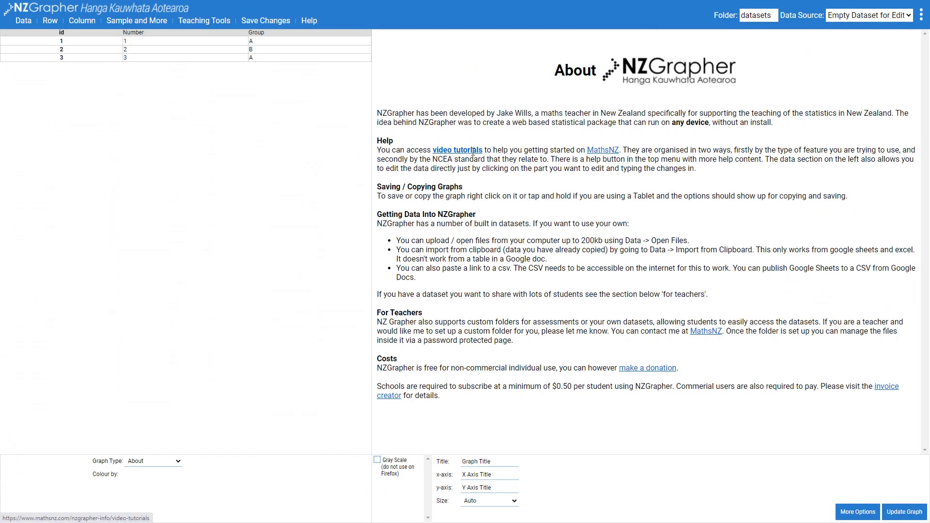
{"action": "left_click", "coordinate": [23, 22]}
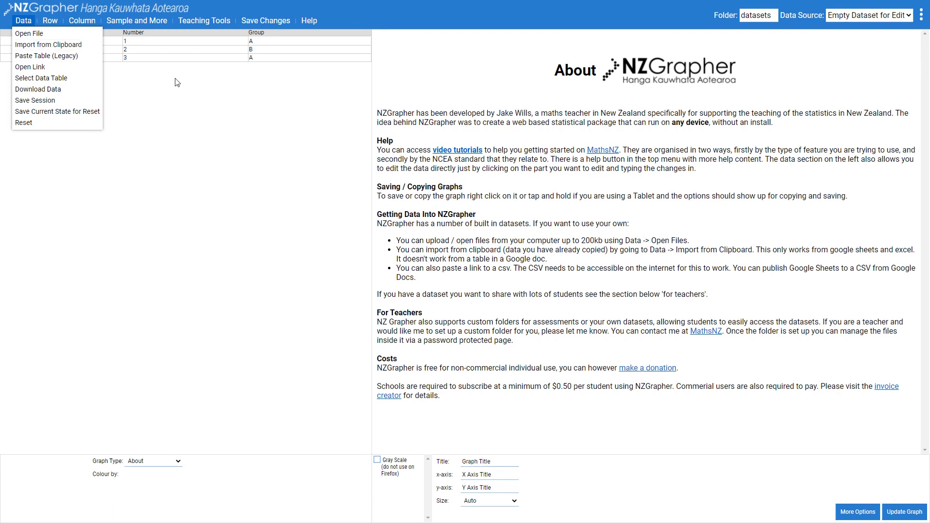
{"action": "mouse_move", "coordinate": [49, 20]}
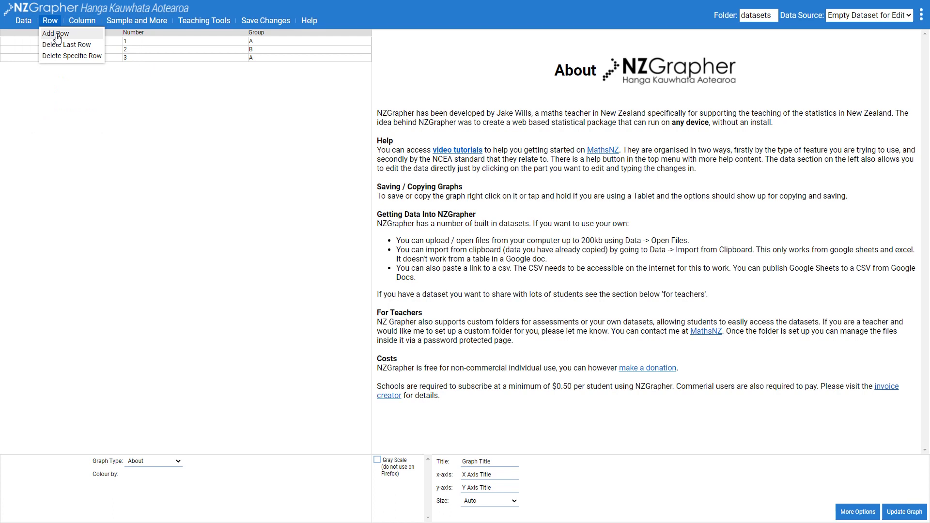
{"action": "left_click", "coordinate": [58, 34]}
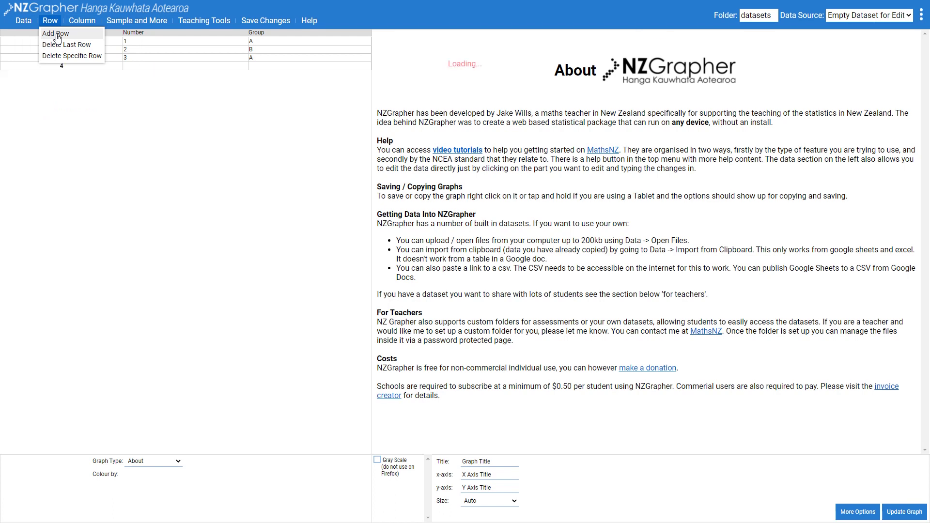
{"action": "left_click", "coordinate": [57, 34]}
{"action": "mouse_move", "coordinate": [82, 21]}
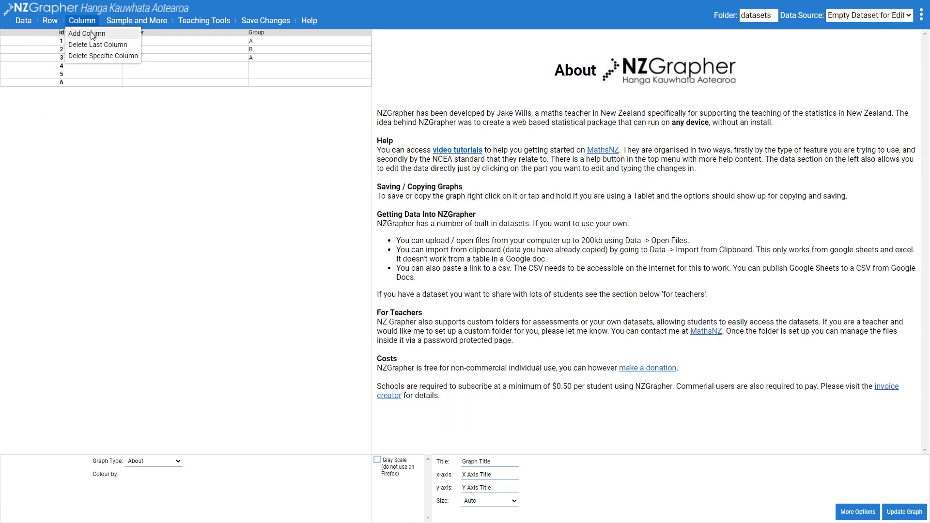
Add a column and rename the headers to Length, Time 1, Time 2 and Time 3.
{"action": "left_click", "coordinate": [86, 34]}
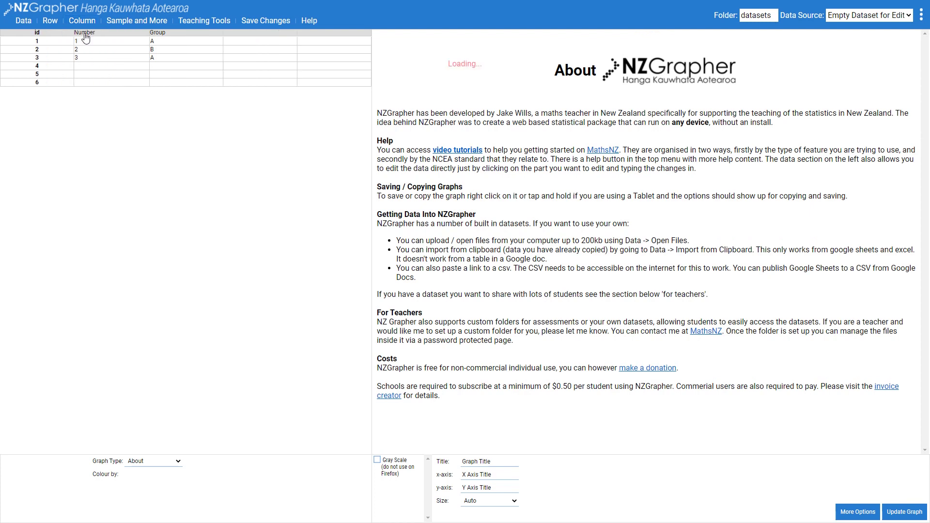
{"action": "double_click", "coordinate": [84, 33]}
{"action": "type", "text": "Length"}
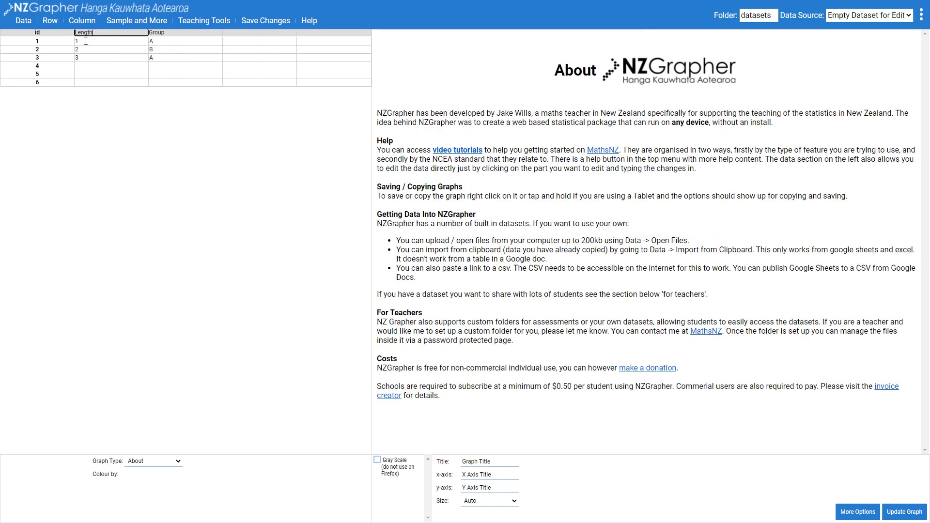
{"action": "double_click", "coordinate": [160, 34]}
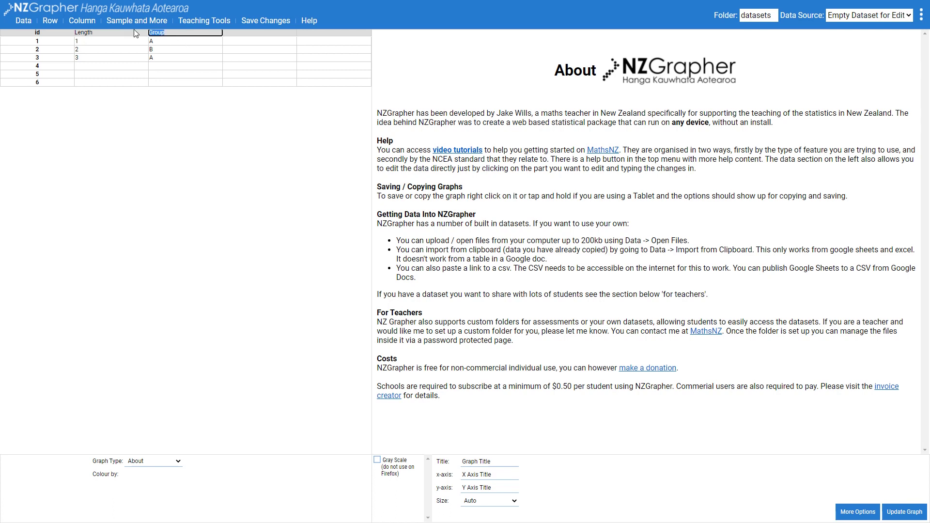
{"action": "type", "text": "Time"}
{"action": "type", "text": " 1"}
{"action": "double_click", "coordinate": [238, 33]}
{"action": "type", "text": "T"}
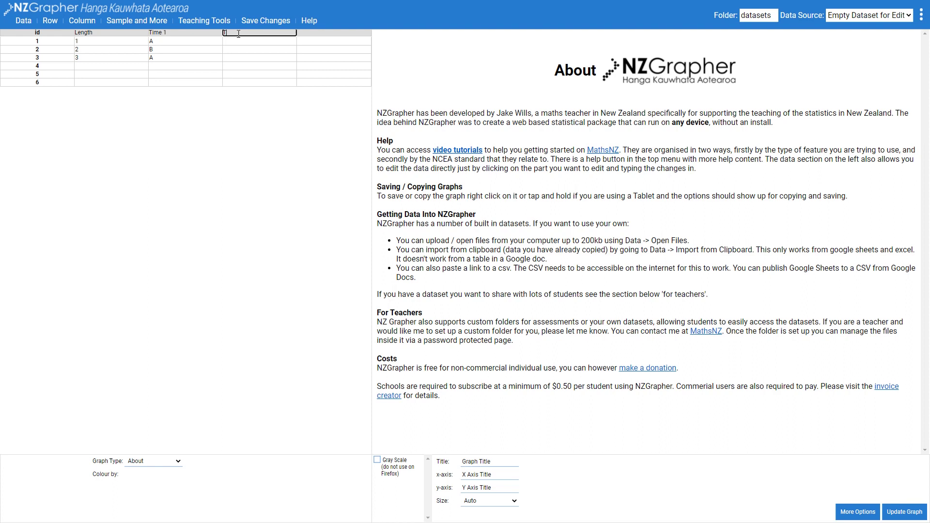
{"action": "type", "text": "ime 2"}
{"action": "left_click", "coordinate": [301, 34]}
{"action": "type", "text": "Time 3"}
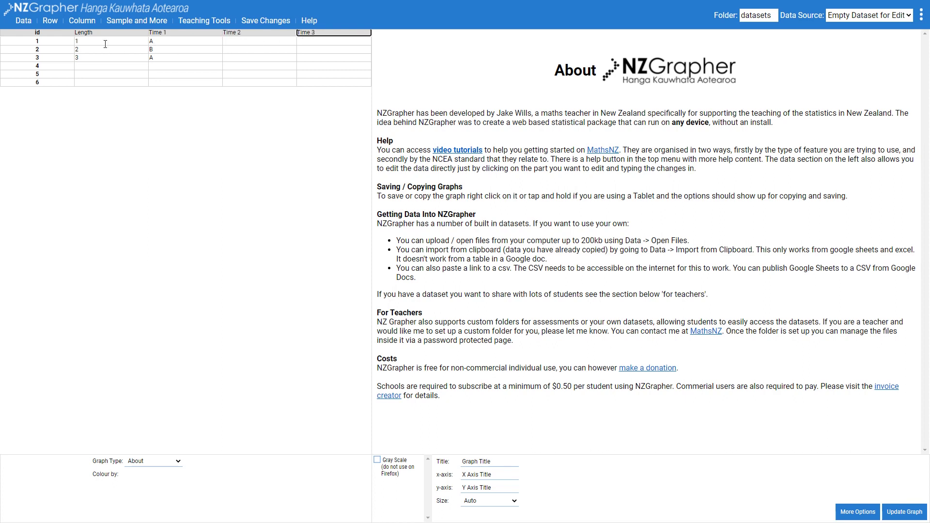
Enter the Length values down the rows, starting 0.15, 0.2, 0.25, 0.3, 0.35.
{"action": "left_click", "coordinate": [90, 42]}
{"action": "type", "text": ".15"}
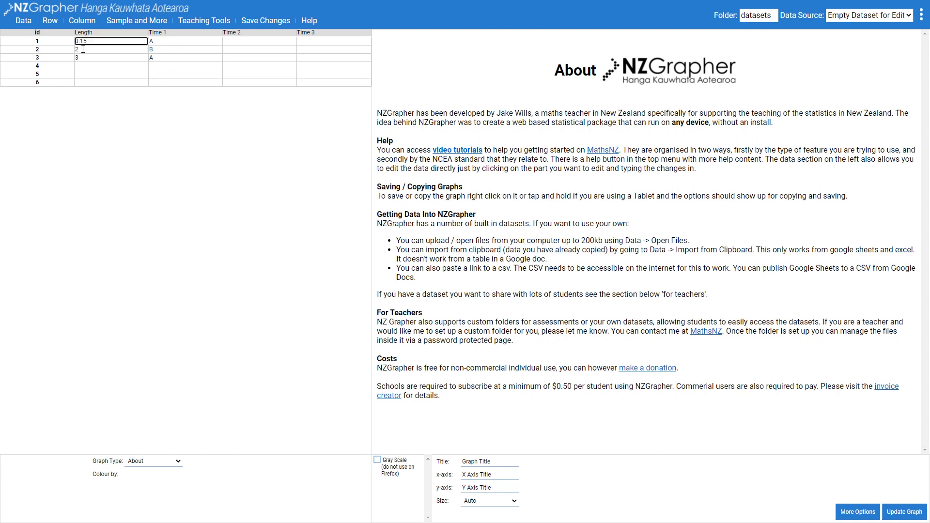
{"action": "type", "text": "0.15"}
{"action": "key", "text": "Return"}
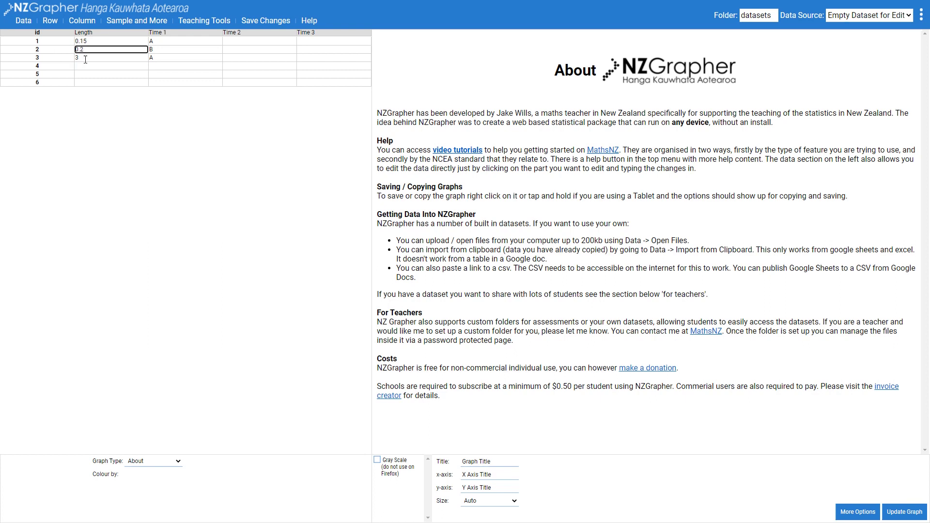
{"action": "key", "text": "Return"}
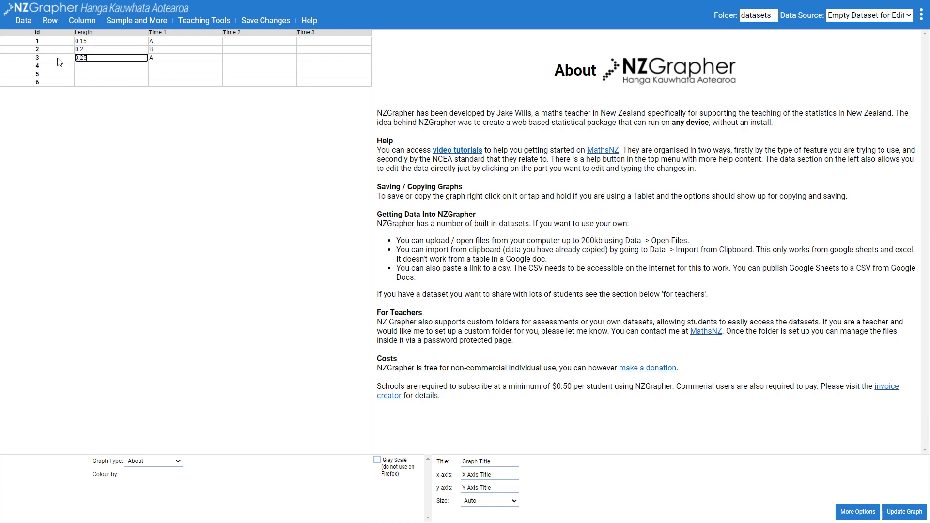
{"action": "key", "text": "Return"}
{"action": "type", "text": "0.3"}
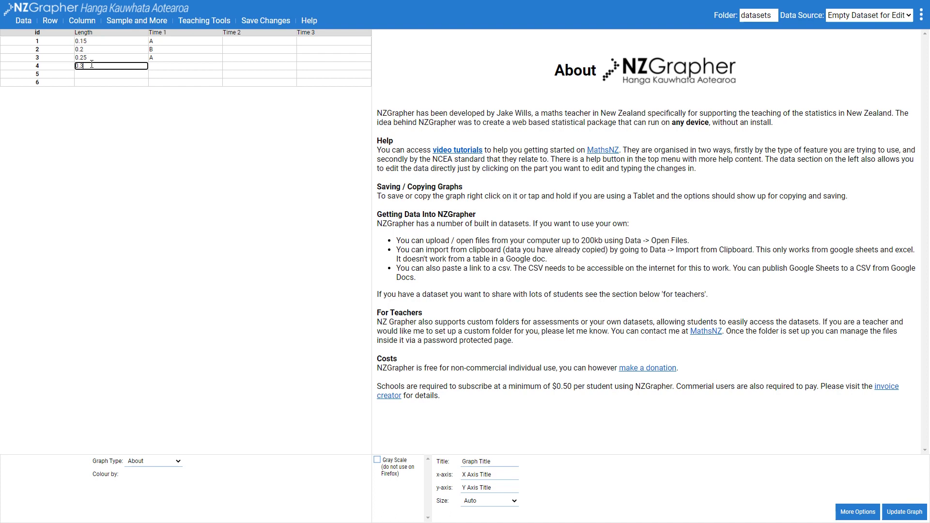
{"action": "key", "text": "Return"}
{"action": "type", "text": "0.35"}
{"action": "key", "text": "Return"}
{"action": "type", "text": "0.4"}
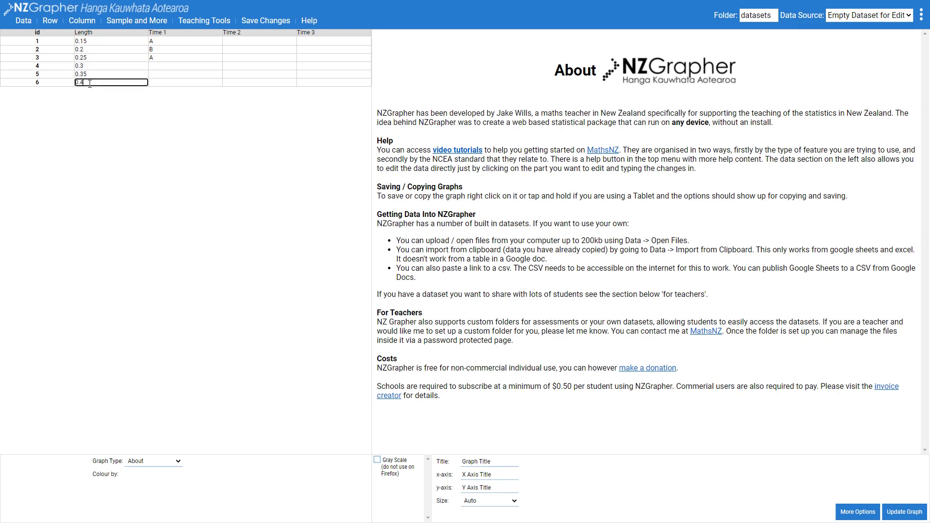
Fill in the Time 1, Time 2 and Time 3 trial values and save the dataset.
{"action": "left_click", "coordinate": [152, 41]}
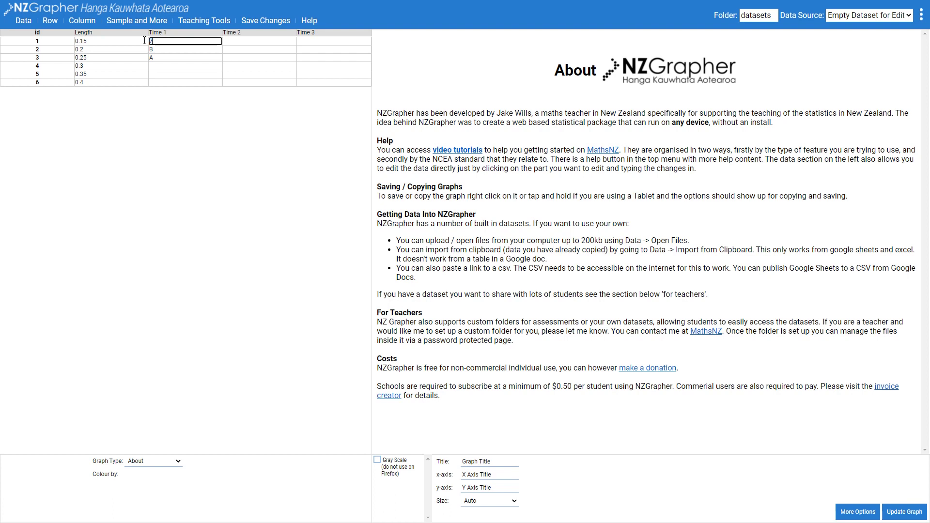
{"action": "type", "text": "9"}
{"action": "key", "text": "Tab"}
{"action": "type", "text": "7.12"}
{"action": "key", "text": "Tab"}
{"action": "type", "text": "7.64"}
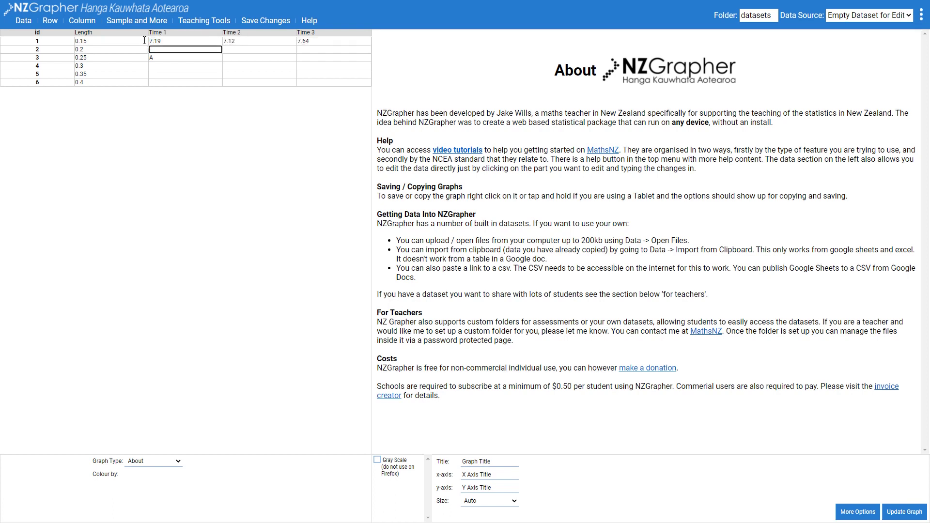
{"action": "type", "text": " 8.9\t8.97"}
{"action": "key", "text": "Tab"}
{"action": "type", "text": "8.32"}
{"action": "key", "text": "Return"}
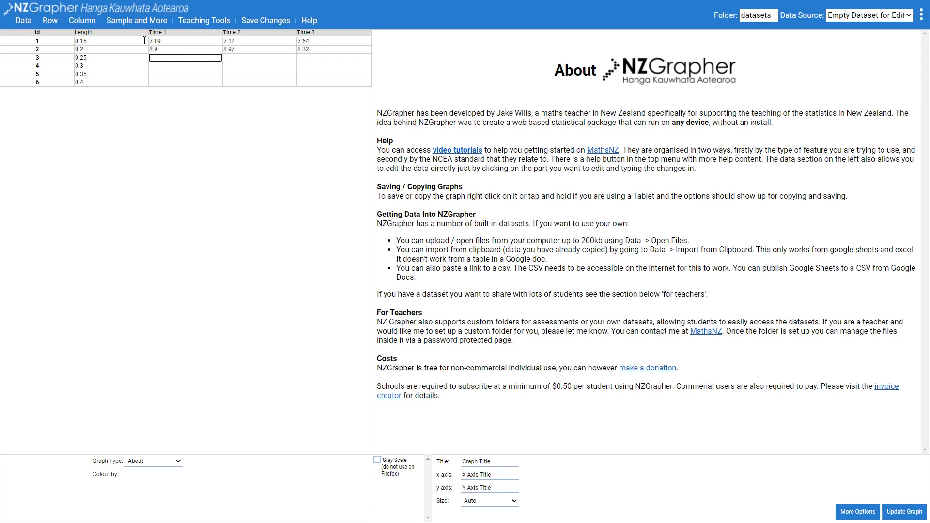
{"action": "type", "text": "10.5\t9.7\t10.39"}
{"action": "key", "text": "Tab"}
{"action": "type", "text": "11.67"}
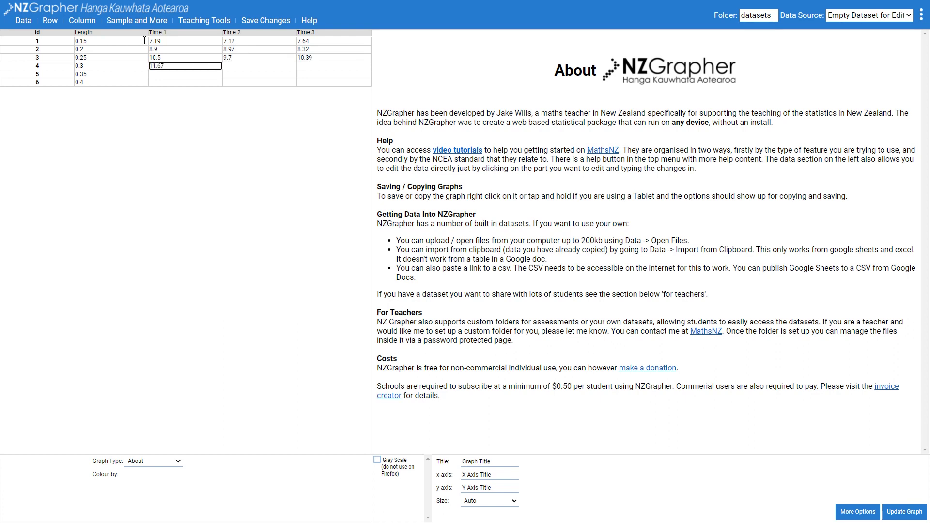
{"action": "key", "text": "Tab"}
{"action": "type", "text": "11.24\t11 "}
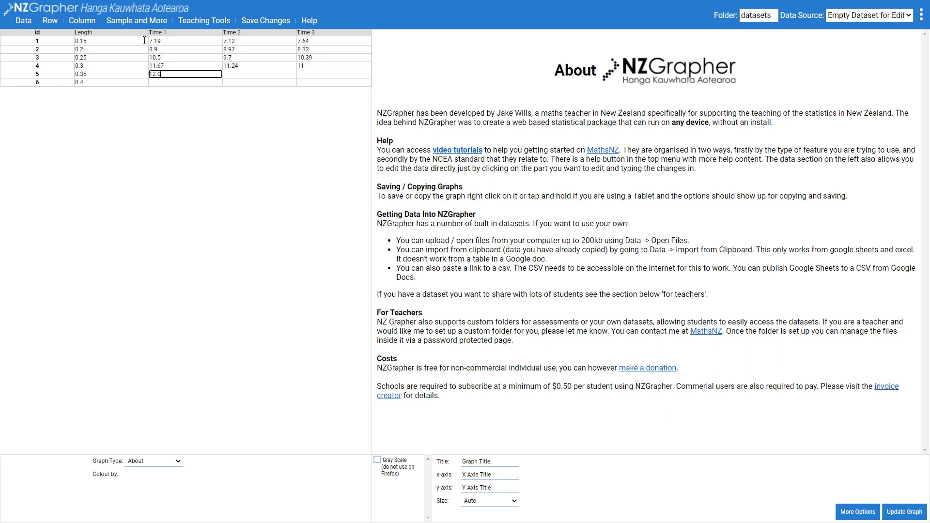
{"action": "type", "text": "12.07\t10.97\t11.97 11.75"}
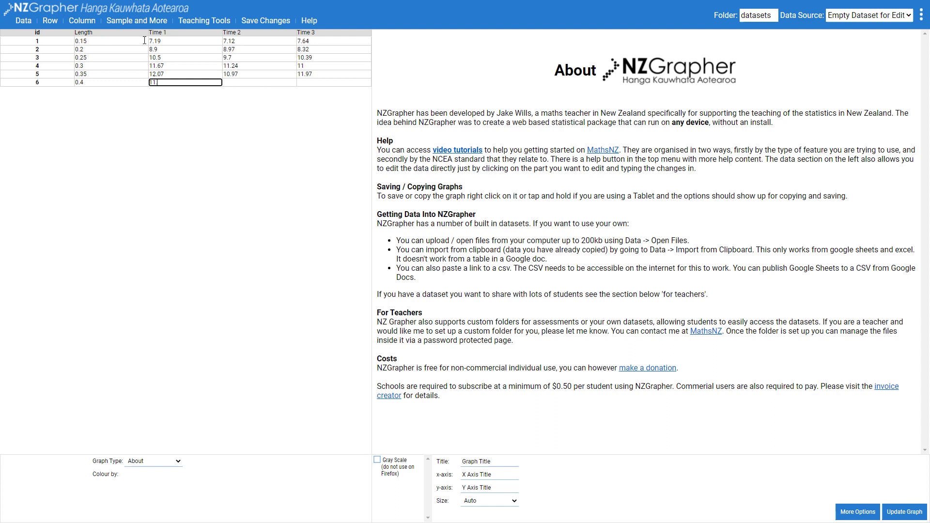
{"action": "key", "text": "Tab"}
{"action": "type", "text": "13.24\t12.62"}
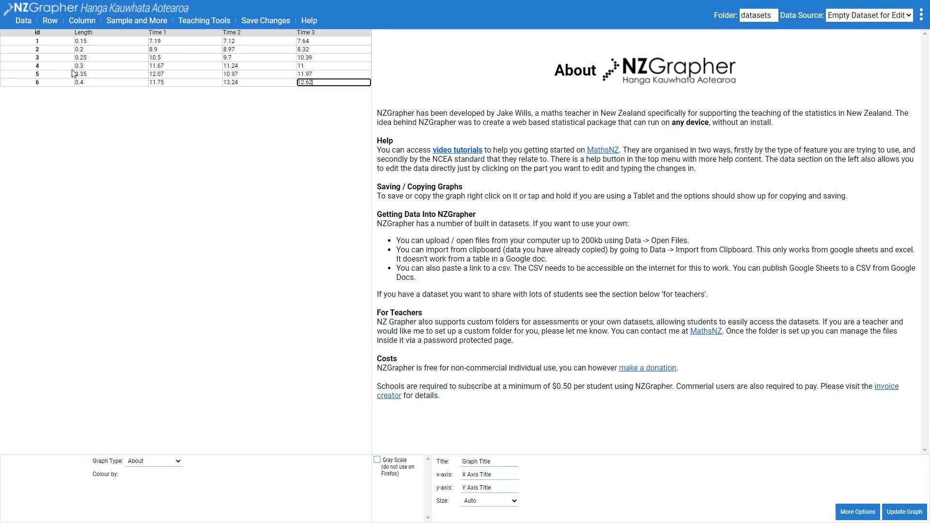
{"action": "left_click", "coordinate": [264, 21]}
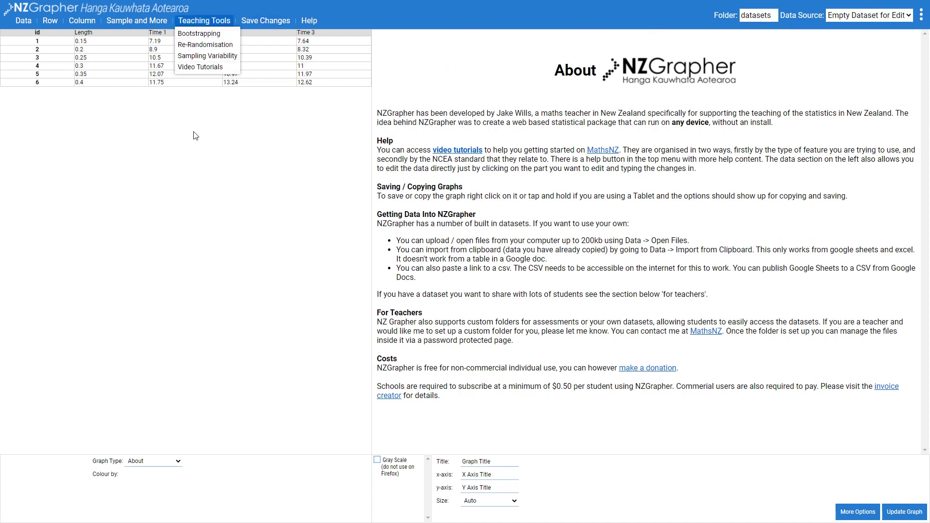
{"action": "mouse_move", "coordinate": [137, 21]}
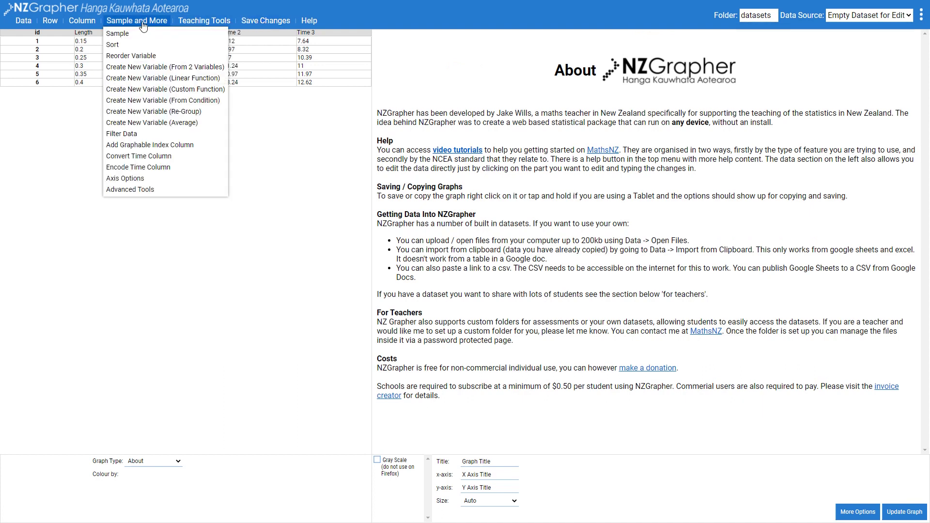
Create an average variable of Time 1, Time 2, Time 3 headed 'Average Time (for 10)'.
{"action": "left_click", "coordinate": [157, 124]}
{"action": "left_click", "coordinate": [465, 223]}
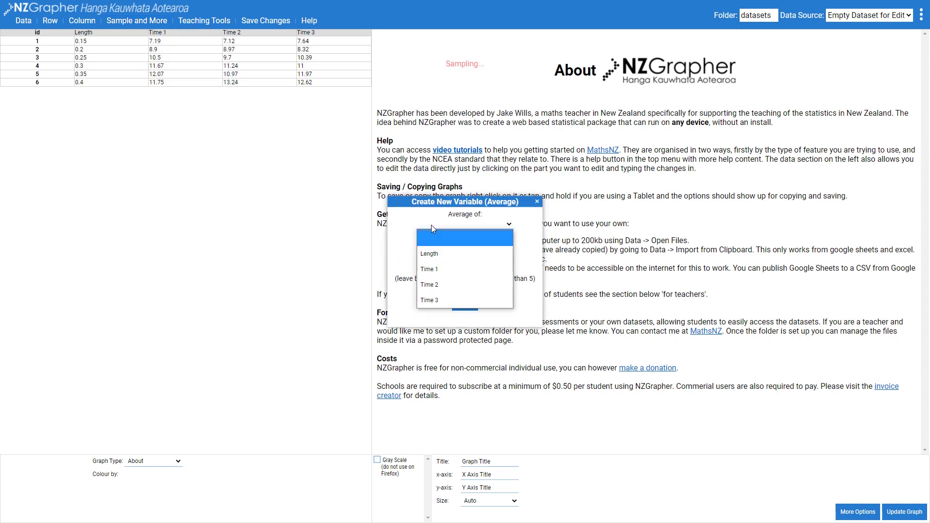
{"action": "left_click", "coordinate": [439, 270]}
{"action": "left_click", "coordinate": [465, 234]}
{"action": "left_click", "coordinate": [438, 284]}
{"action": "left_click", "coordinate": [465, 247]}
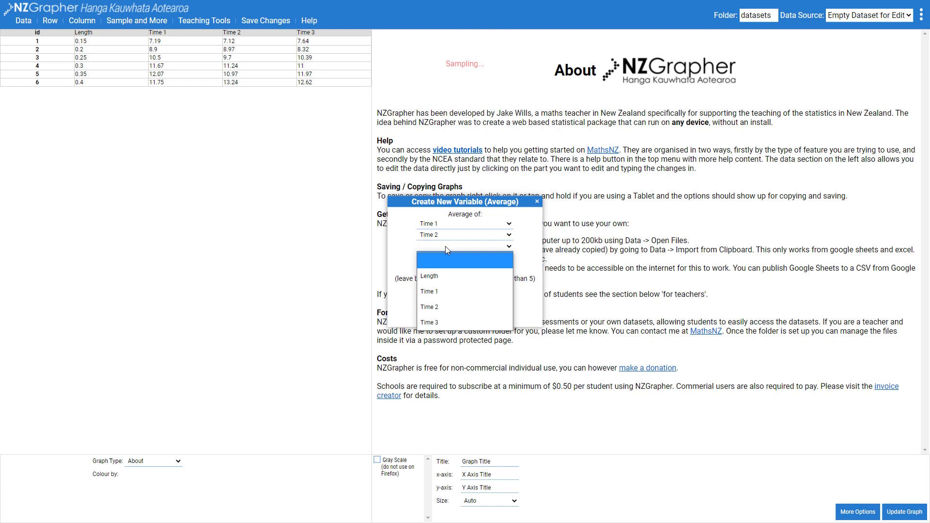
{"action": "left_click", "coordinate": [439, 322]}
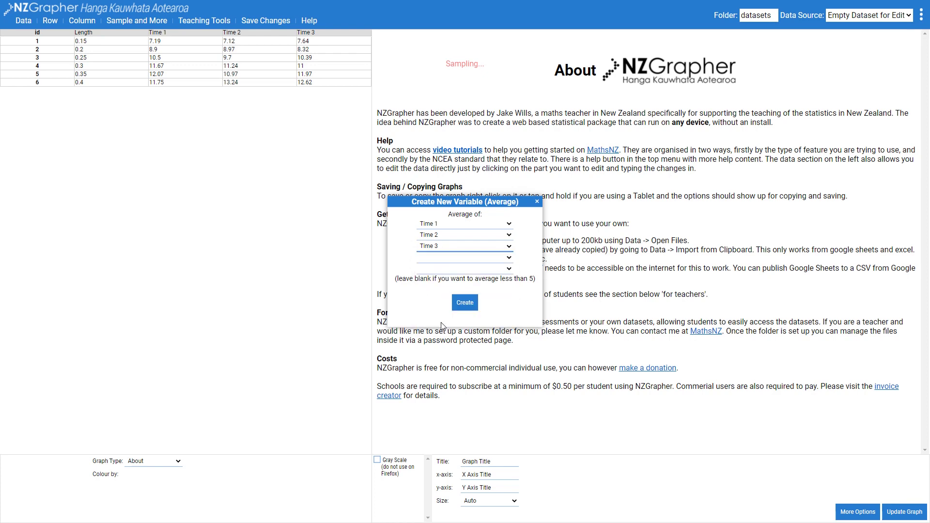
{"action": "left_click", "coordinate": [466, 303]}
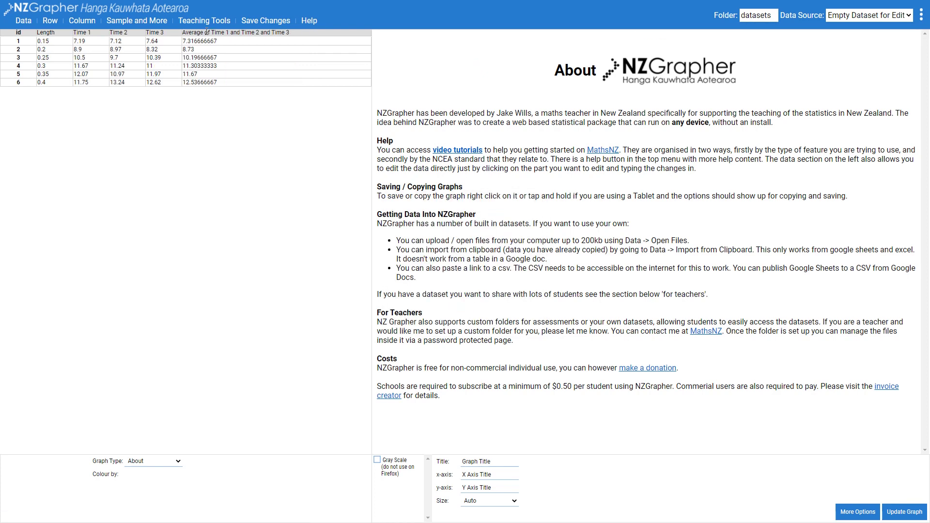
{"action": "left_click_drag", "start_coordinate": [208, 33], "coordinate": [321, 34]}
{"action": "type", "text": "Time"}
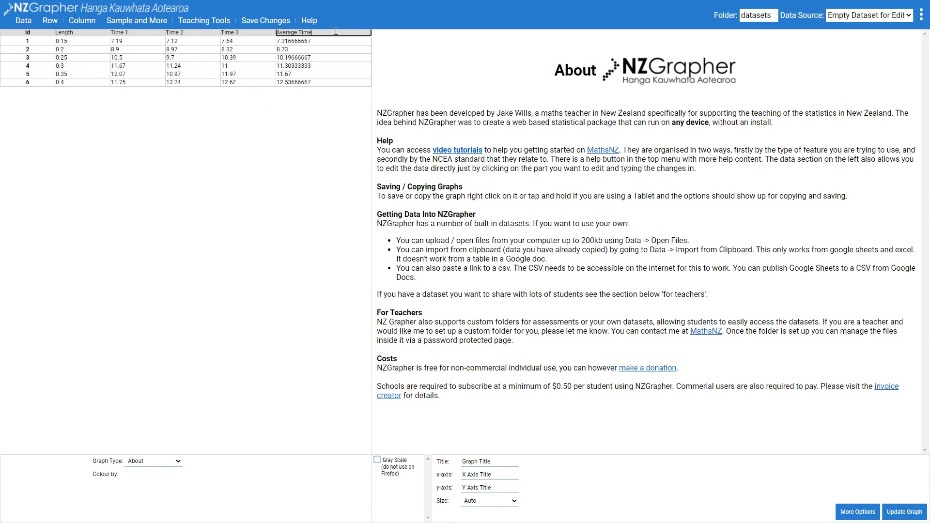
{"action": "type", "text": " (for 10)"}
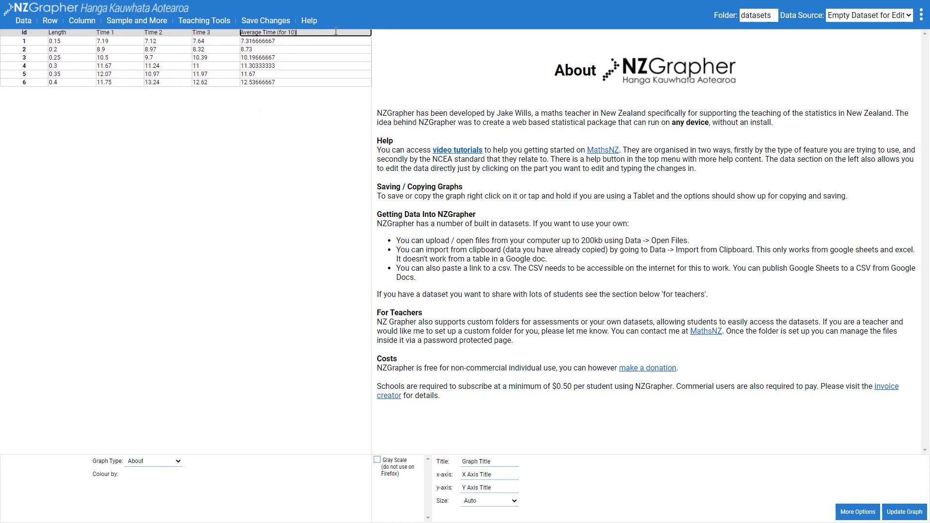
{"action": "key", "text": "Return"}
Create a linear-function column of Average Time (for 10) divided by 10, and begin renaming it.
{"action": "left_click", "coordinate": [133, 22]}
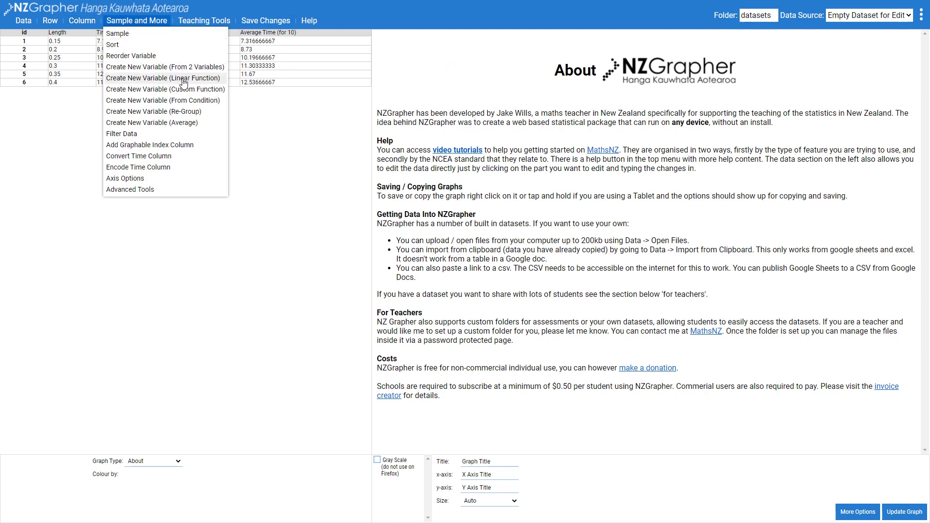
{"action": "left_click", "coordinate": [163, 78]}
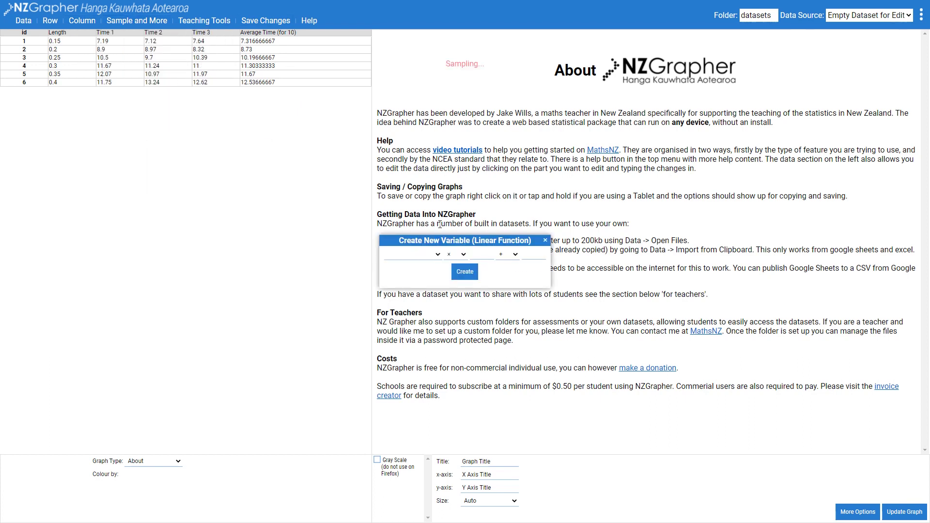
{"action": "left_click", "coordinate": [414, 253]}
{"action": "left_click", "coordinate": [413, 345]}
{"action": "left_click", "coordinate": [457, 254]}
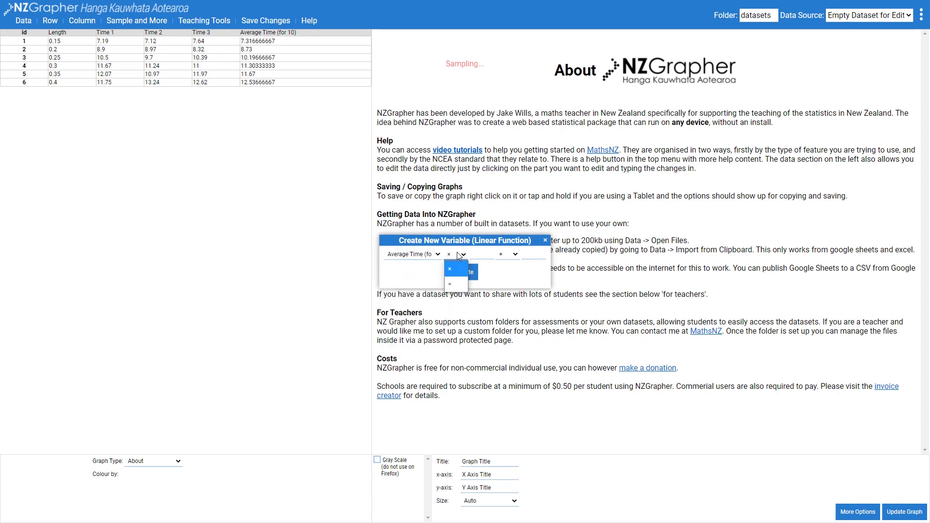
{"action": "left_click", "coordinate": [455, 284]}
{"action": "left_click", "coordinate": [483, 253]}
{"action": "type", "text": "10"}
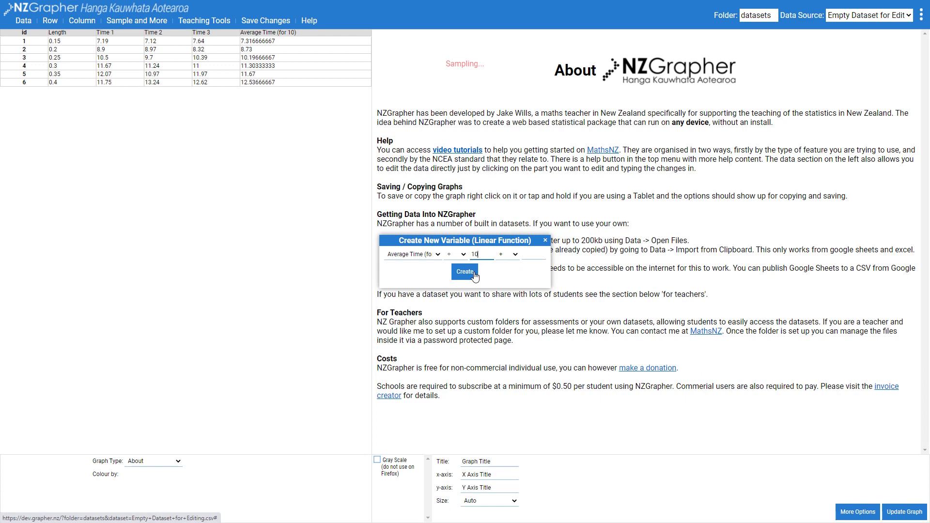
{"action": "left_click", "coordinate": [465, 270]}
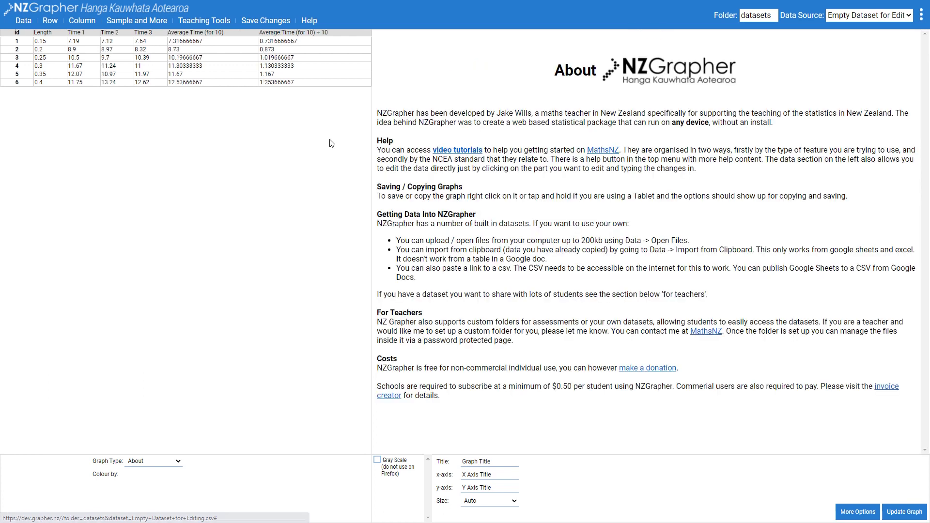
{"action": "left_click", "coordinate": [297, 35]}
Finish naming the new column Average Time and save the data changes.
{"action": "left_click_drag", "start_coordinate": [296, 34], "coordinate": [336, 35]}
{"action": "key", "text": "BackSpace"}
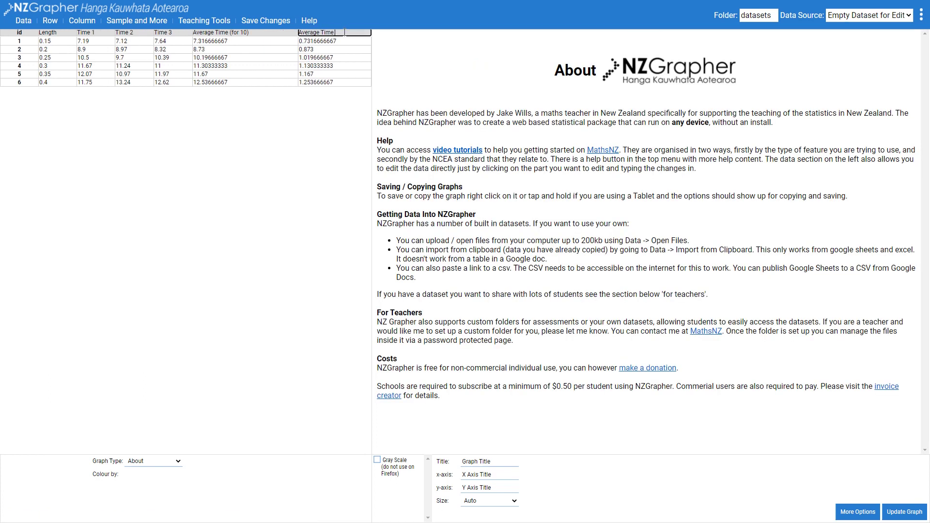
{"action": "left_click", "coordinate": [259, 22]}
Draw a scatter graph with Length as variable 1 and Average Time as variable 2.
{"action": "left_click", "coordinate": [153, 460]}
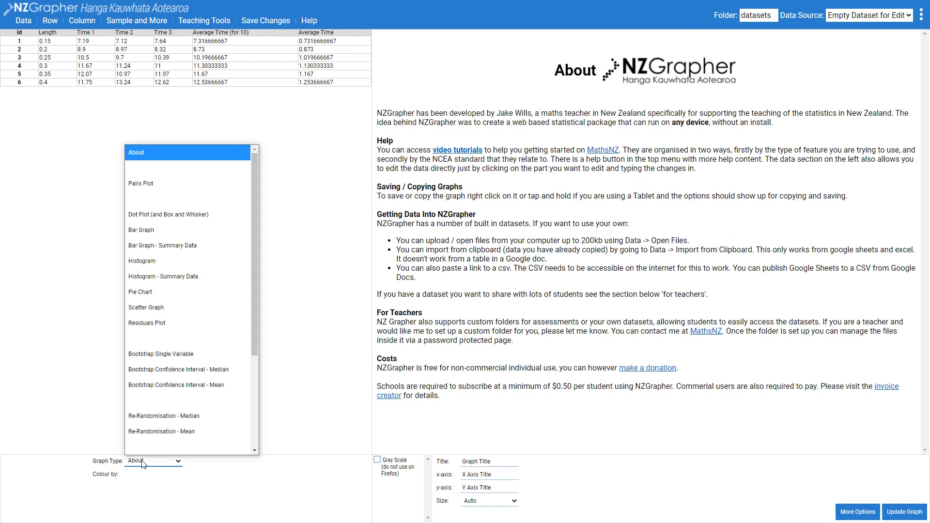
{"action": "left_click", "coordinate": [166, 293]}
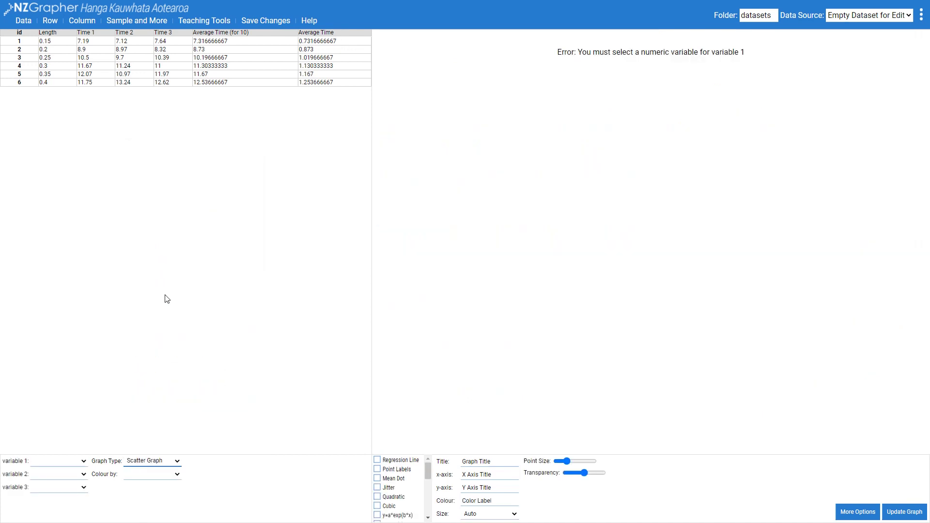
{"action": "left_click", "coordinate": [67, 462]}
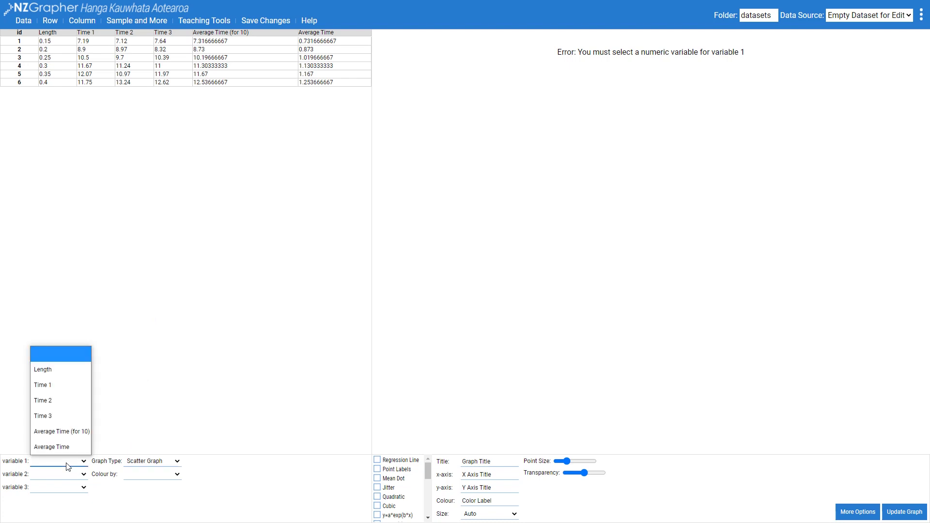
{"action": "left_click", "coordinate": [64, 370]}
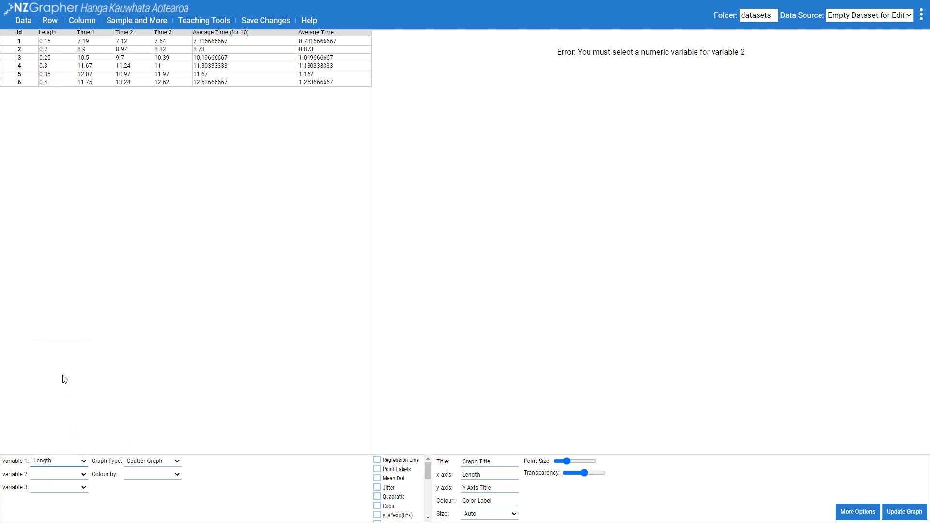
{"action": "left_click", "coordinate": [61, 476]}
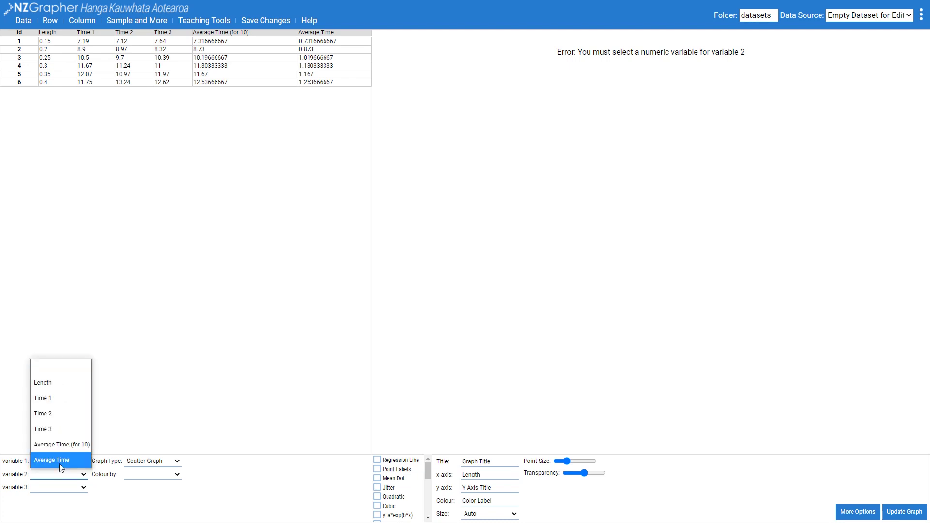
{"action": "left_click", "coordinate": [59, 461]}
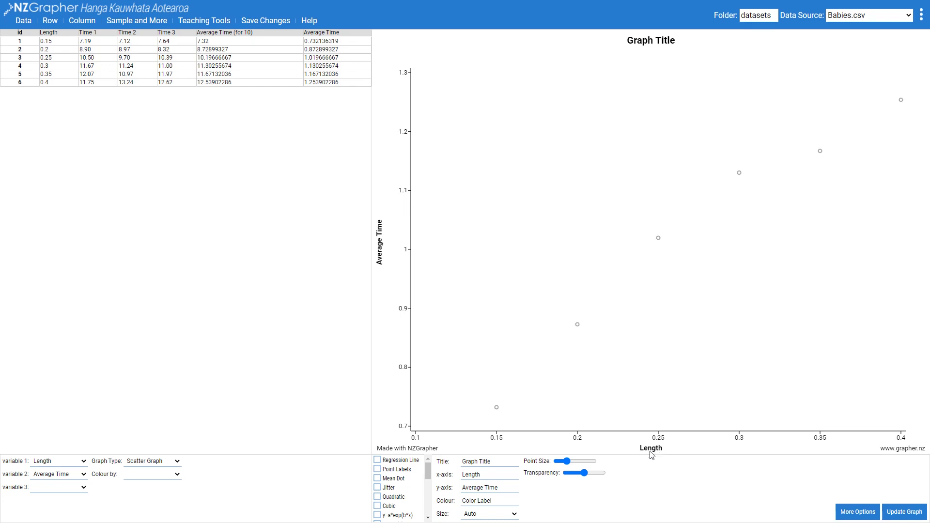
Create a custom-function column holding the square root of Length.
{"action": "left_click", "coordinate": [126, 24]}
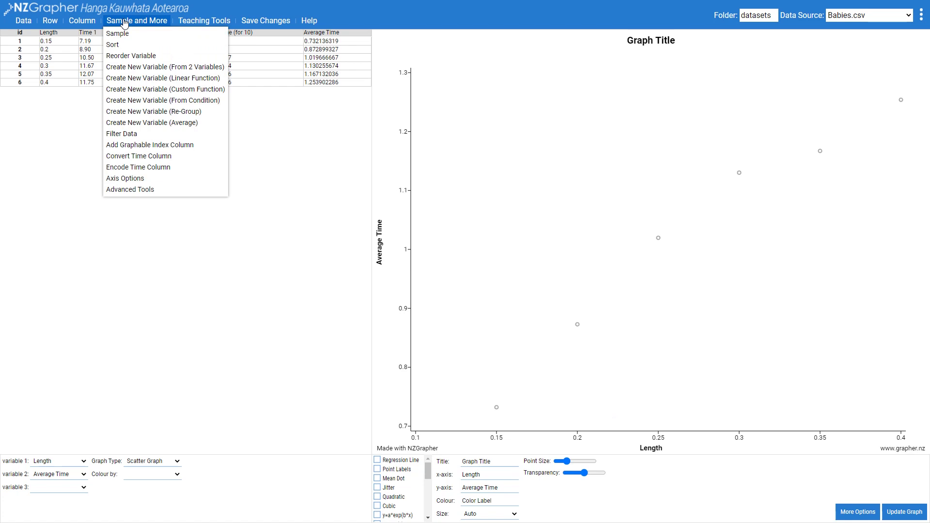
{"action": "left_click", "coordinate": [157, 90]}
{"action": "left_click", "coordinate": [479, 233]}
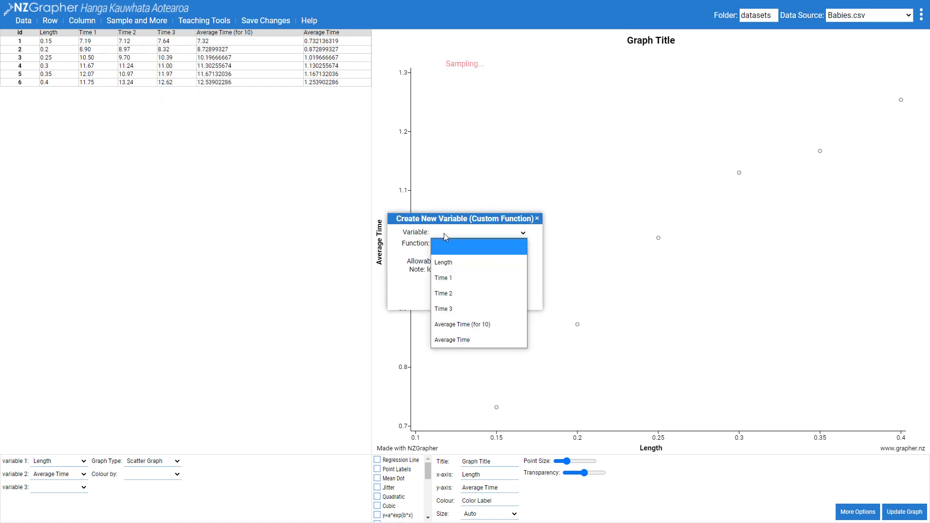
{"action": "left_click", "coordinate": [453, 261]}
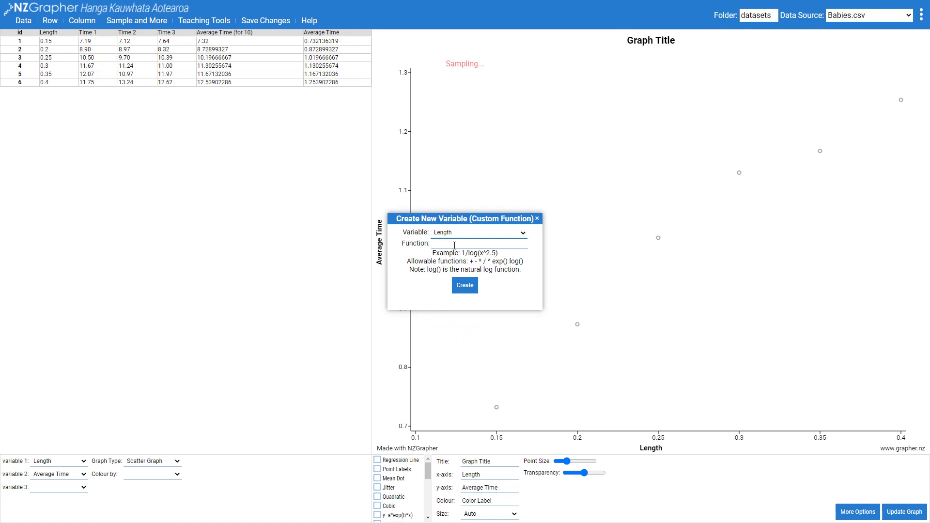
{"action": "left_click", "coordinate": [465, 243]}
{"action": "type", "text": "sqrt(x"}
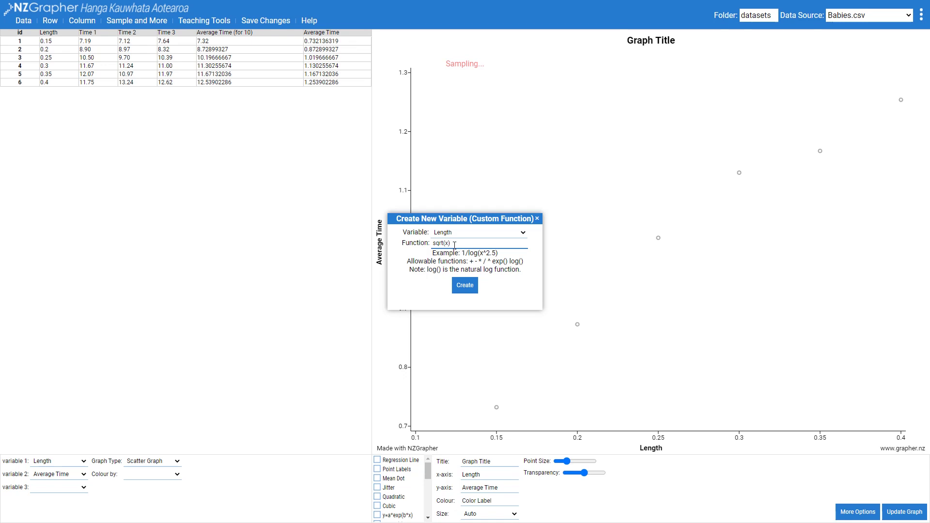
{"action": "left_click", "coordinate": [466, 285]}
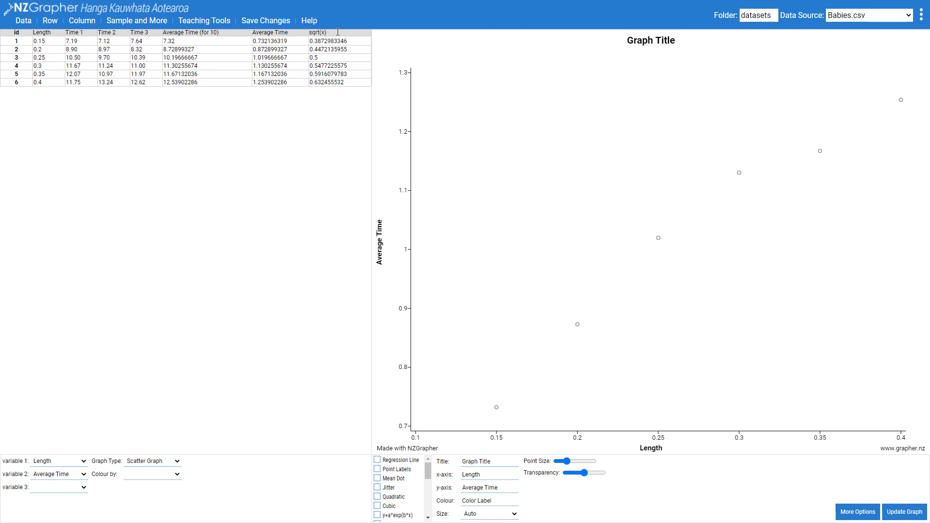
Rename the sqrt(x) column header to Sqareroot Length.
{"action": "double_click", "coordinate": [317, 33]}
{"action": "type", "text": "Sq"}
{"action": "type", "text": "uareroot Le"}
{"action": "type", "text": "ngth"}
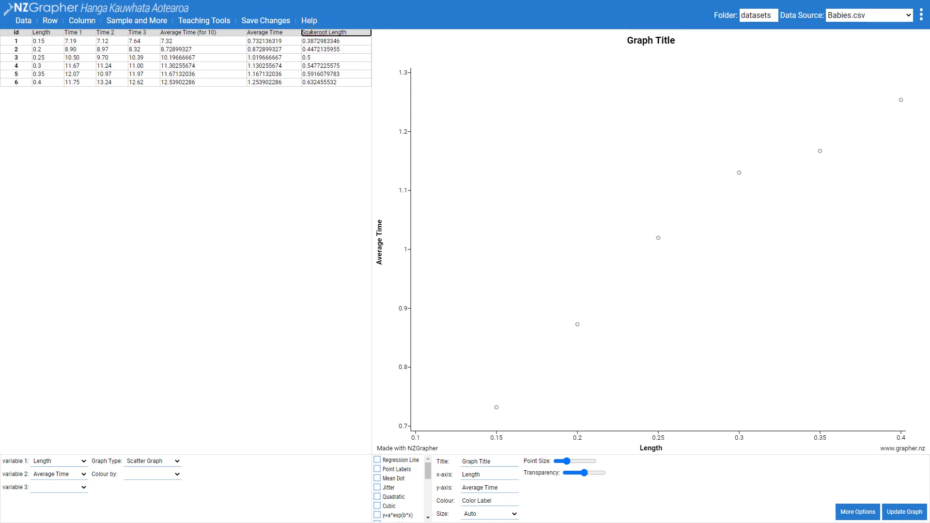
{"action": "right_click", "coordinate": [315, 32]}
{"action": "left_click", "coordinate": [218, 145]}
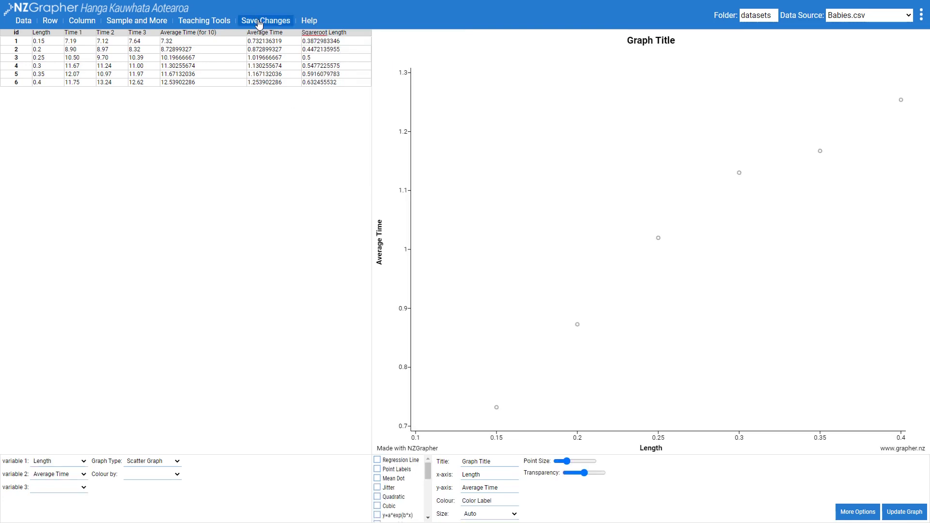
Plot Sqareroot Length on x, title 'Whatever you want', and add (m^0.5) and (s) axis units.
{"action": "left_click", "coordinate": [64, 465]}
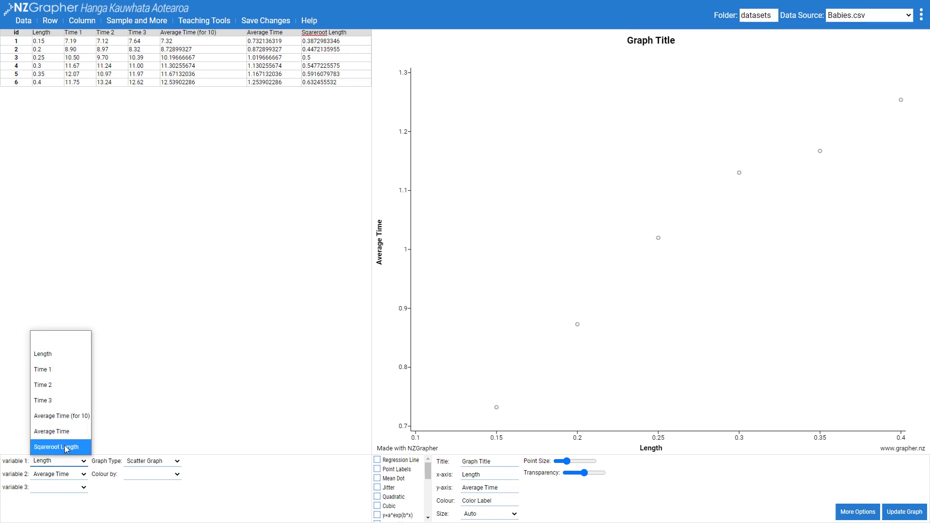
{"action": "left_click", "coordinate": [65, 447]}
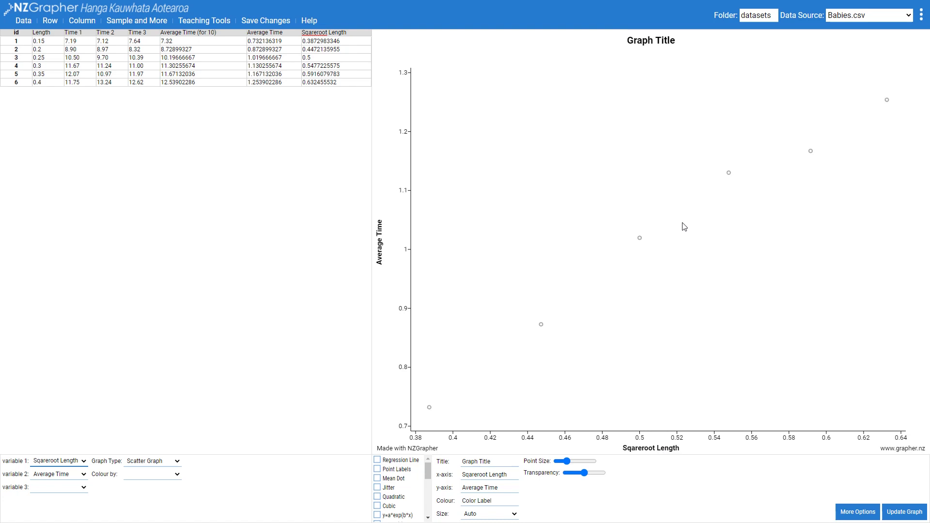
{"action": "left_click_drag", "start_coordinate": [515, 462], "coordinate": [458, 466]}
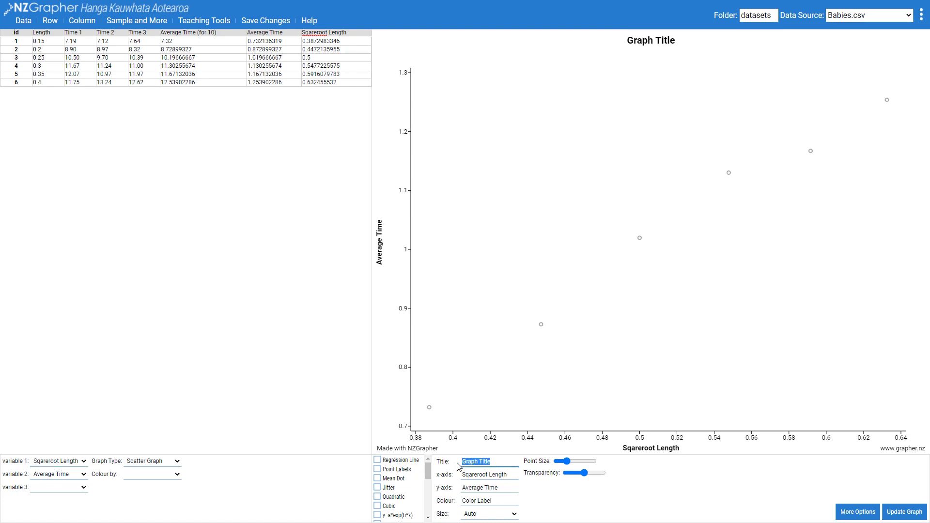
{"action": "type", "text": "What"}
{"action": "type", "text": "ever you"}
{"action": "type", "text": " want"}
{"action": "left_click", "coordinate": [510, 474]}
{"action": "type", "text": "(m"}
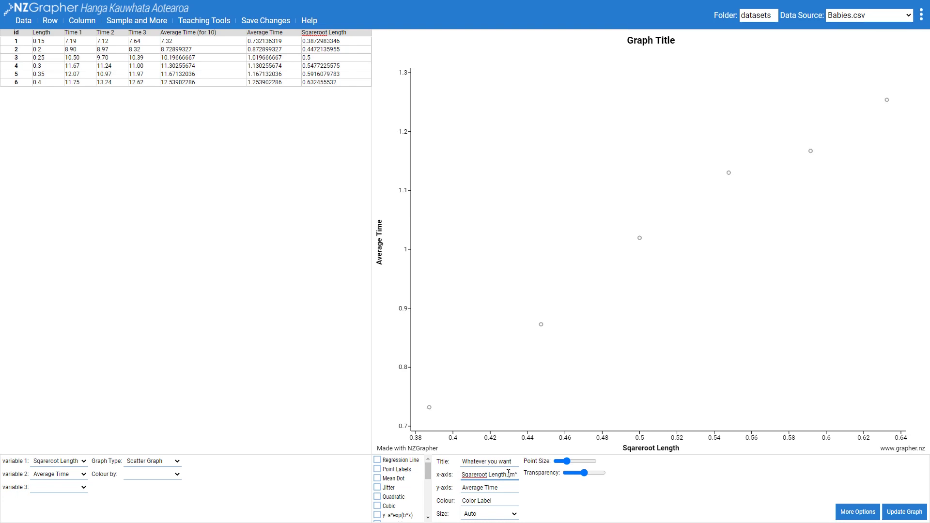
{"action": "type", "text": "^0.5"}
{"action": "left_click", "coordinate": [505, 487]}
{"action": "type", "text": "s)"}
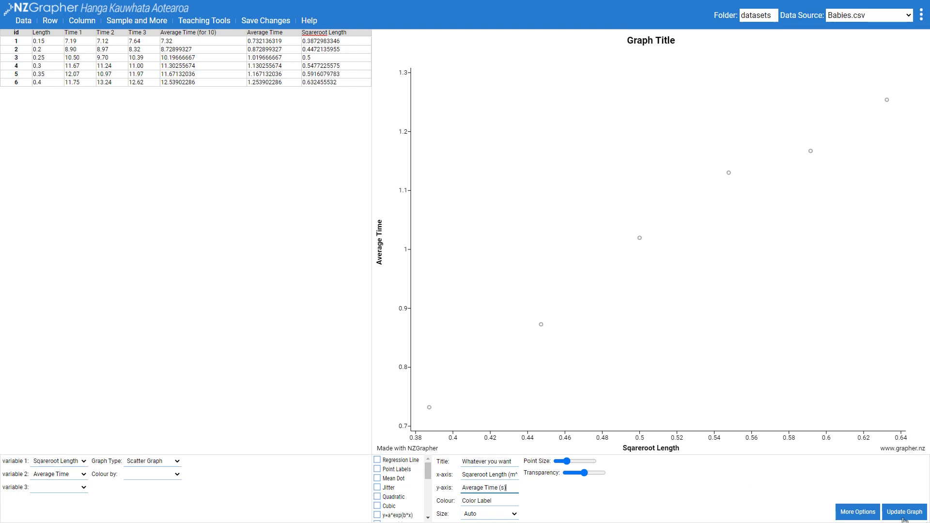
{"action": "left_click", "coordinate": [905, 512]}
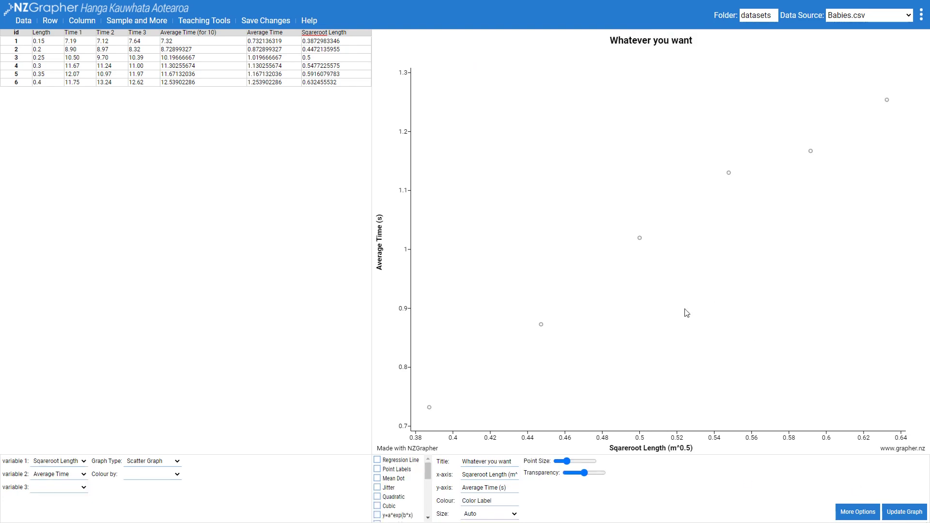
Turn on the Regression Line option to show the fit and its equation (r = 0.99126).
{"action": "left_click", "coordinate": [377, 460]}
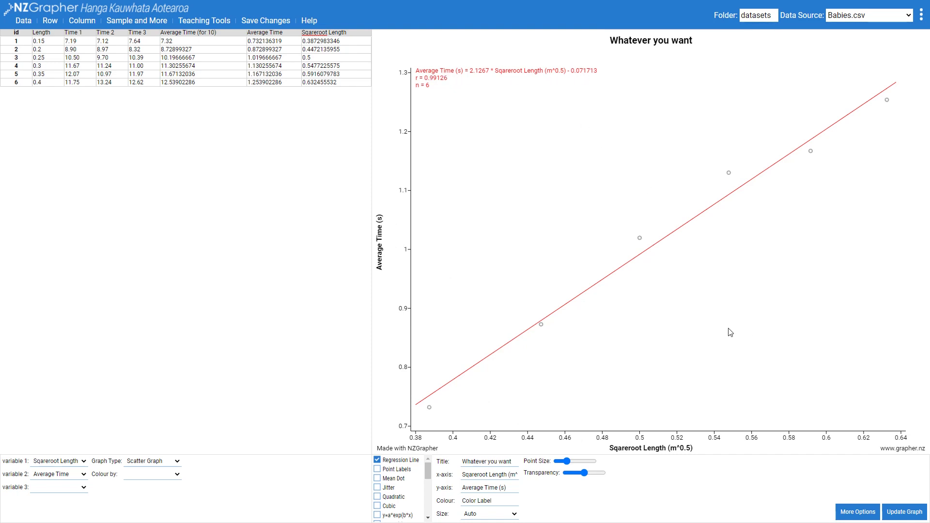
Rename the equation variables to L^0.5 for x and T for y, then update the graph.
{"action": "left_click", "coordinate": [858, 512]}
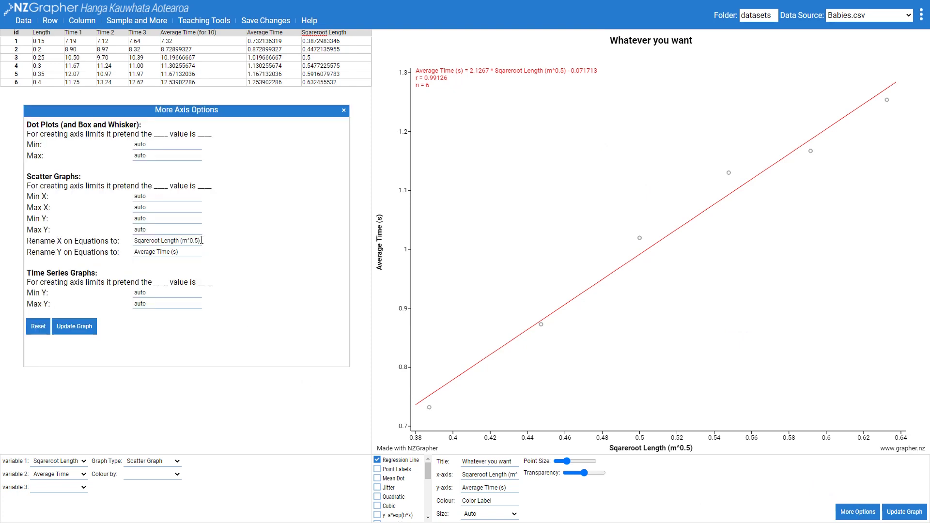
{"action": "left_click_drag", "start_coordinate": [201, 241], "coordinate": [135, 241]}
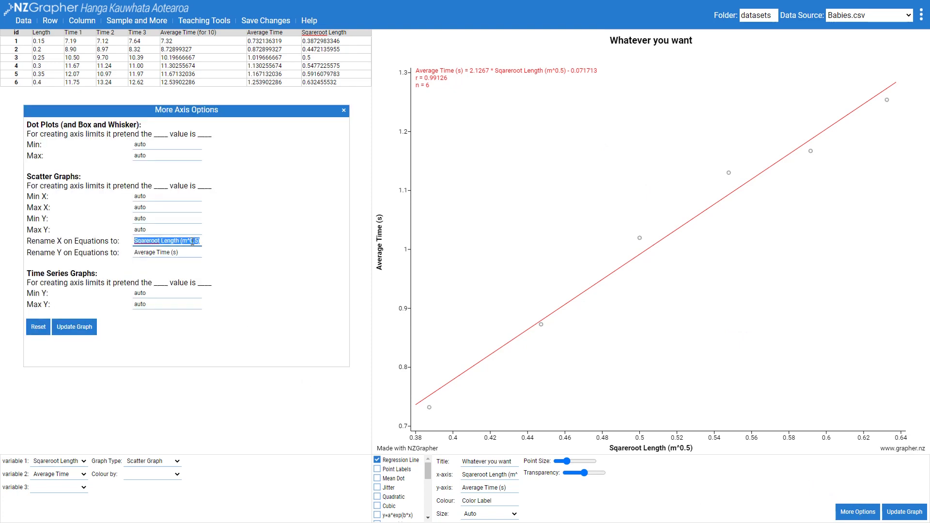
{"action": "type", "text": "L^0.5"}
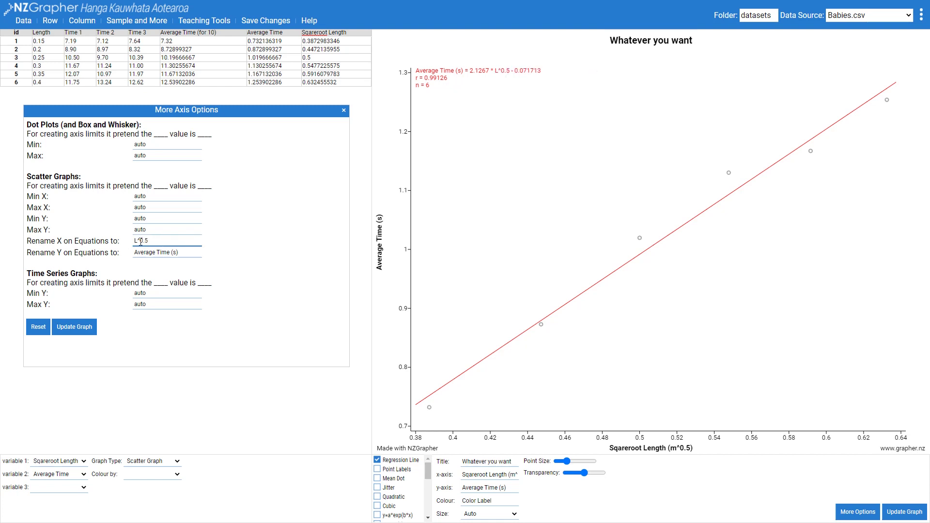
{"action": "left_click_drag", "start_coordinate": [181, 252], "coordinate": [134, 252]}
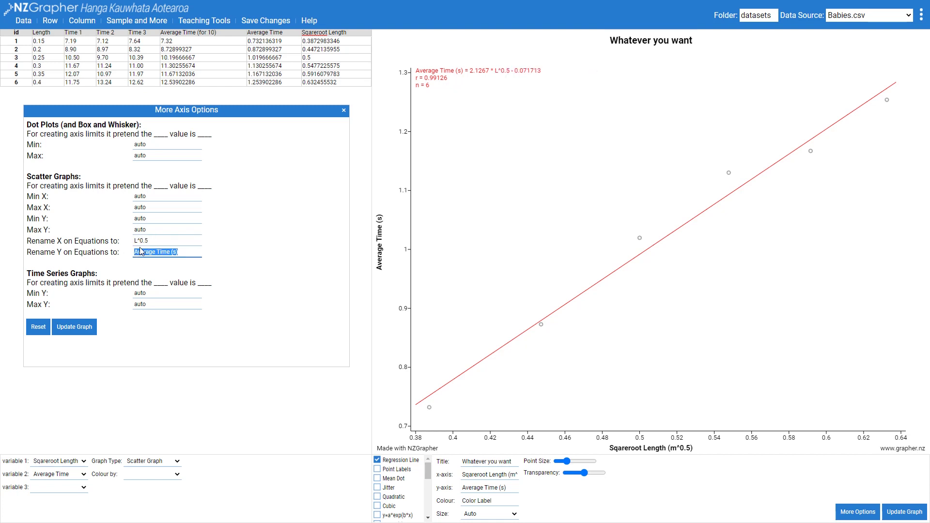
{"action": "type", "text": "T"}
{"action": "left_click", "coordinate": [74, 326]}
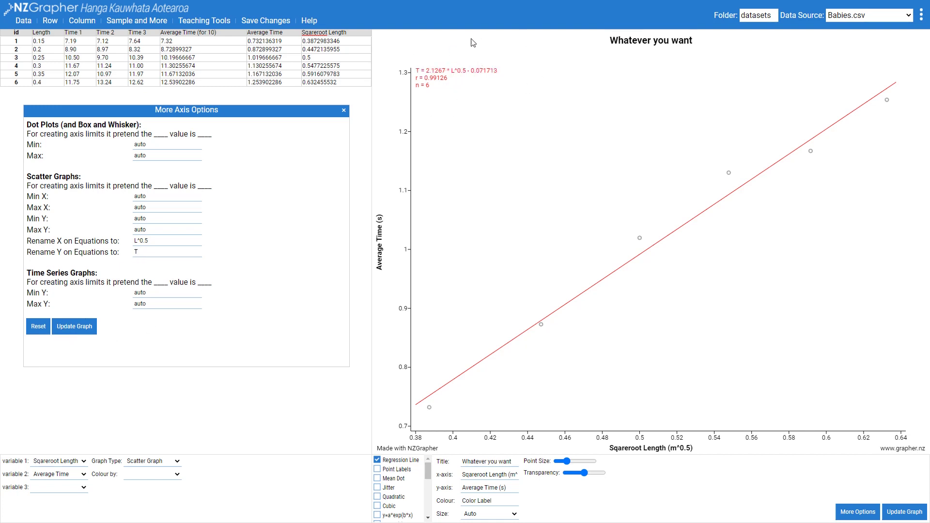
{"action": "left_click", "coordinate": [344, 112]}
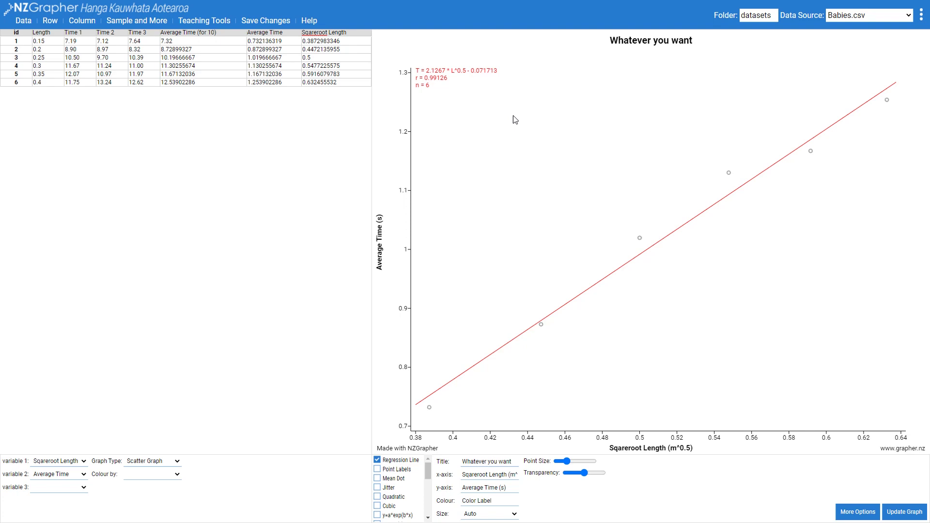
Open the browser's image context menu on the finished regression graph.
{"action": "right_click", "coordinate": [525, 153]}
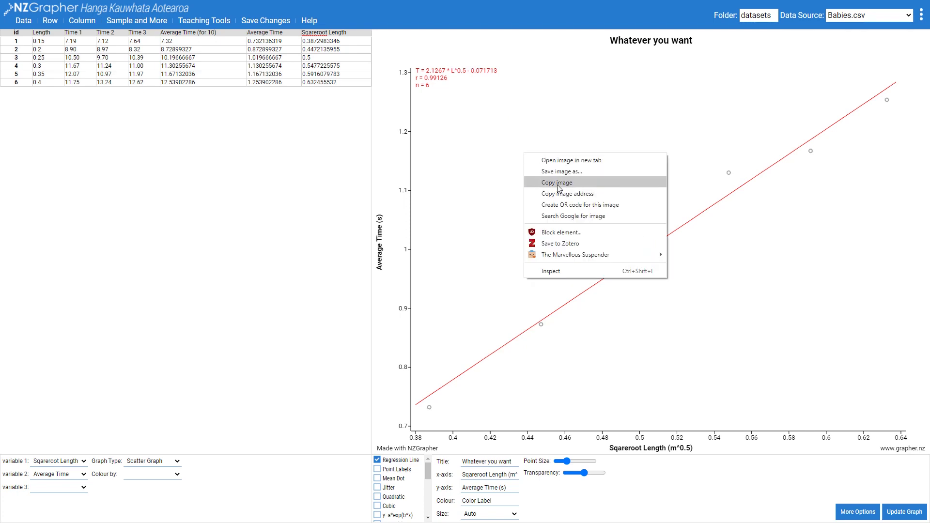